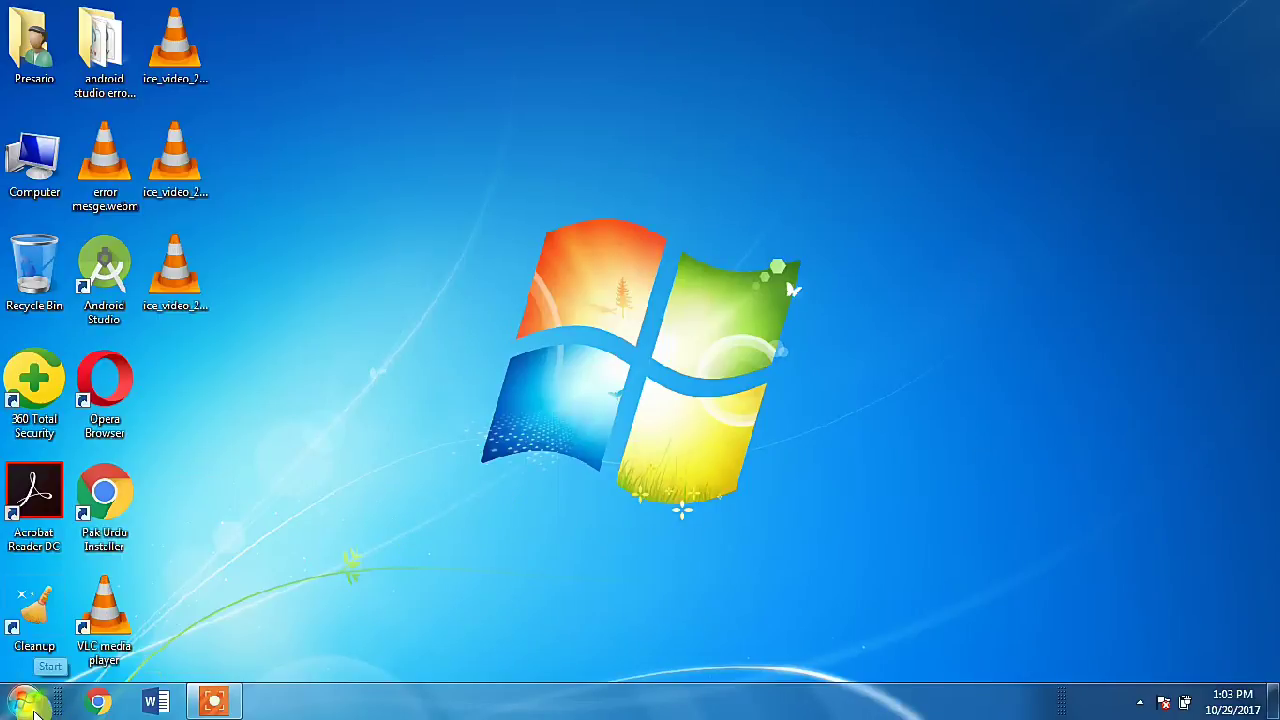
# Step: From the Start menu, open Devices and Printers and launch the Add a printer wizard
pyautogui.click(24, 702)
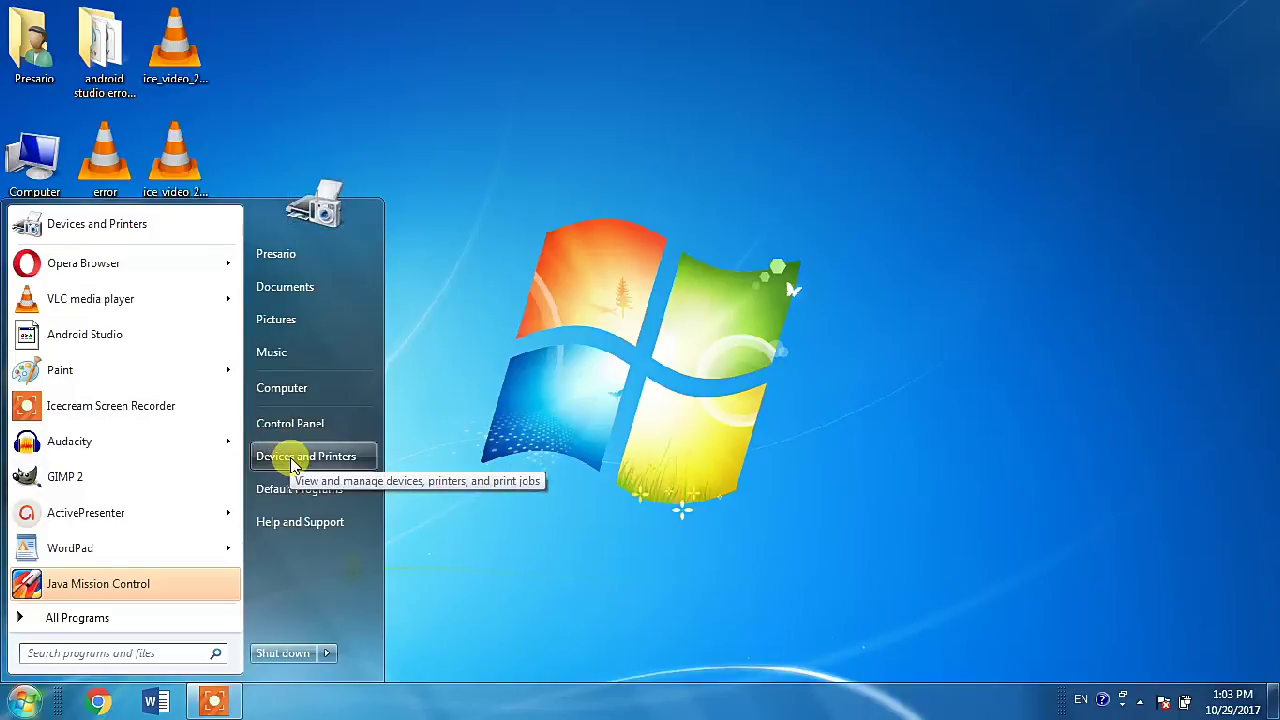
pyautogui.click(294, 462)
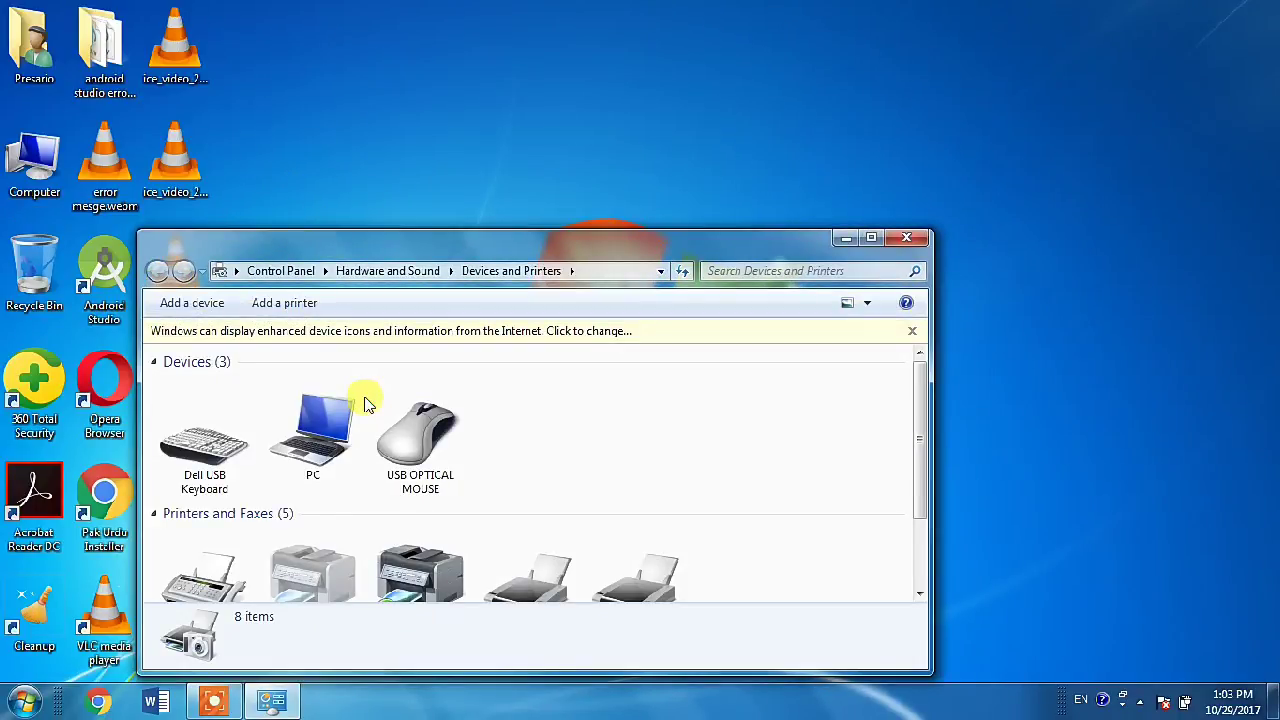
pyautogui.click(285, 303)
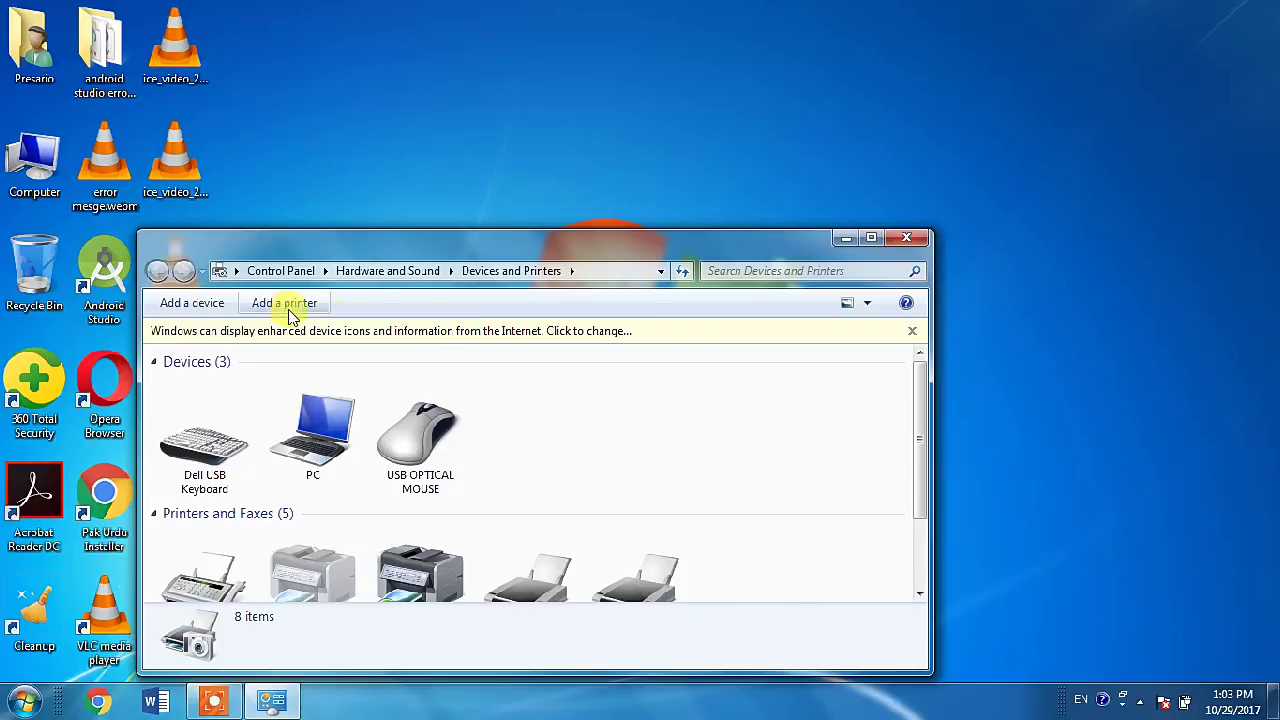
# Step: Choose to add a local printer on the existing LPT1 port and continue
pyautogui.moveTo(613, 160); pyautogui.dragTo(556, 215)
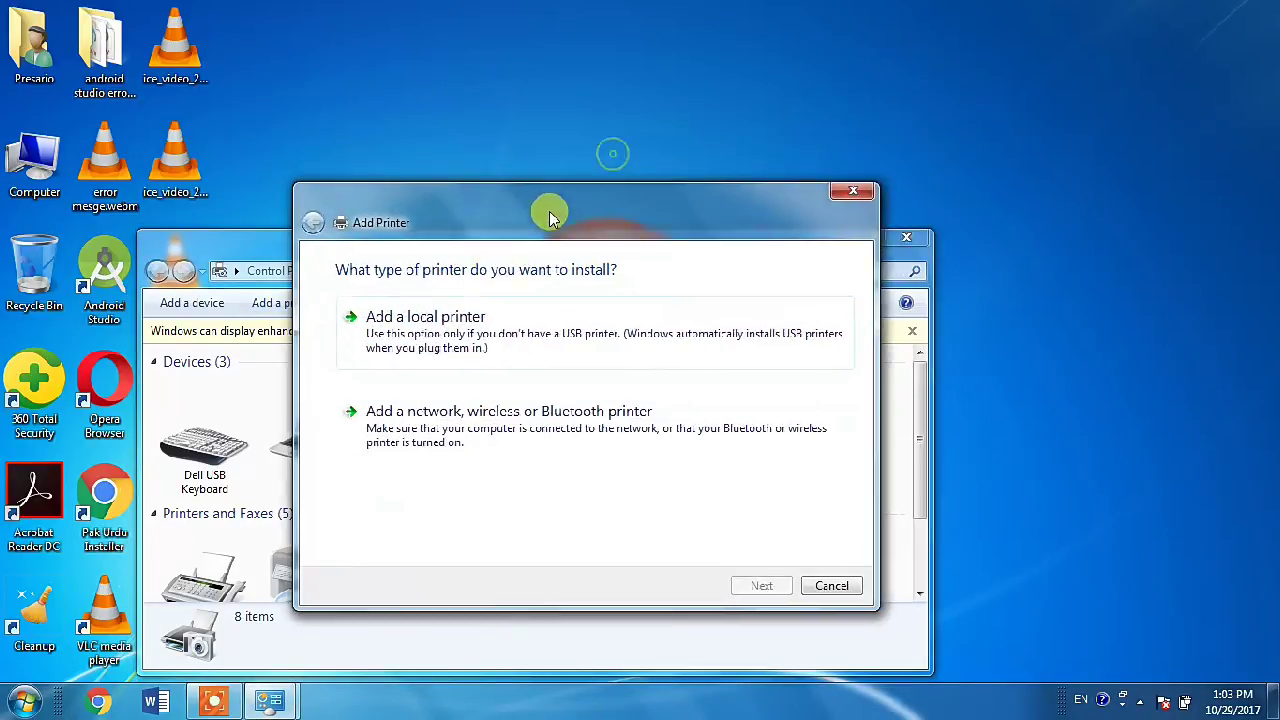
pyautogui.click(449, 324)
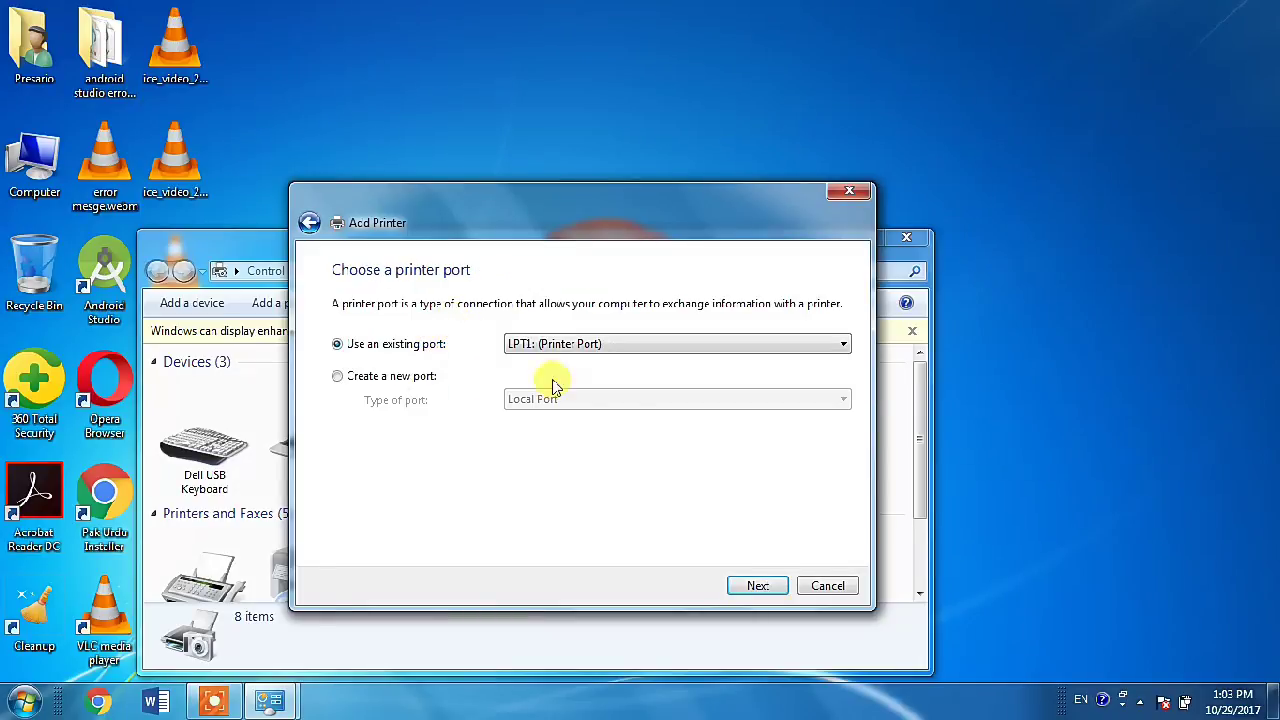
pyautogui.click(758, 590)
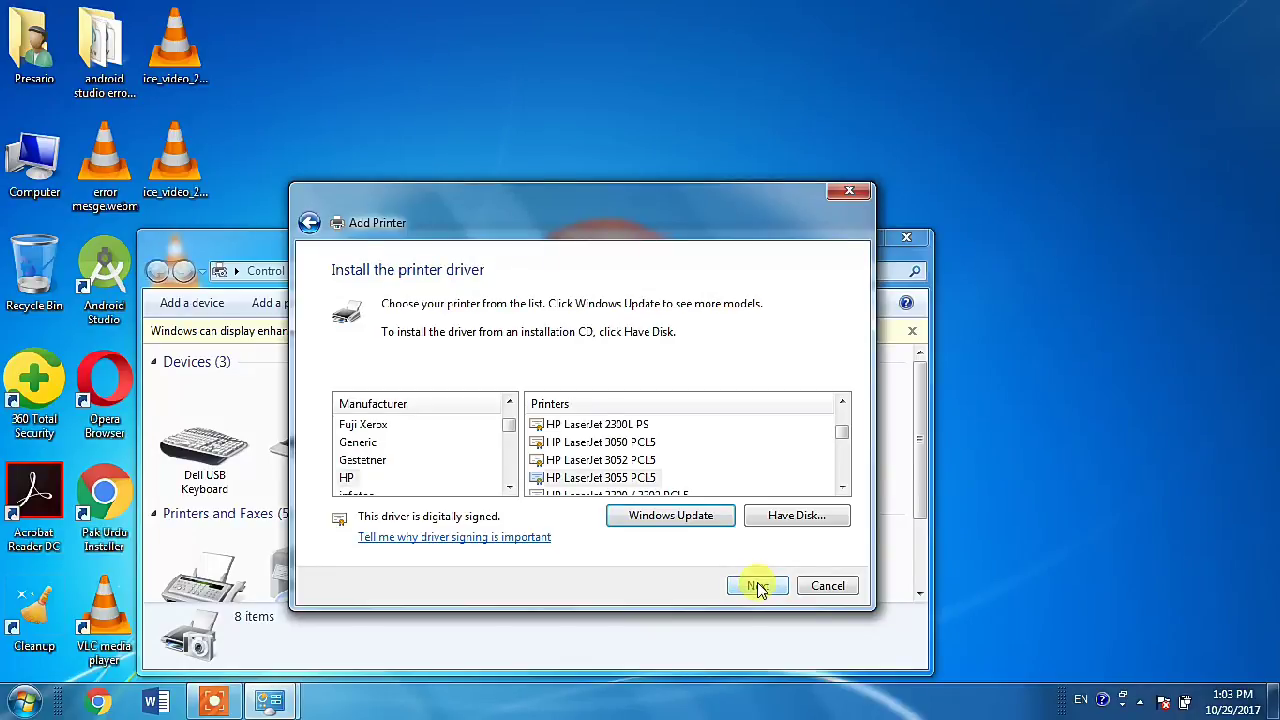
# Step: Refresh the driver list with the extra printer models from Windows Update
pyautogui.click(612, 520)
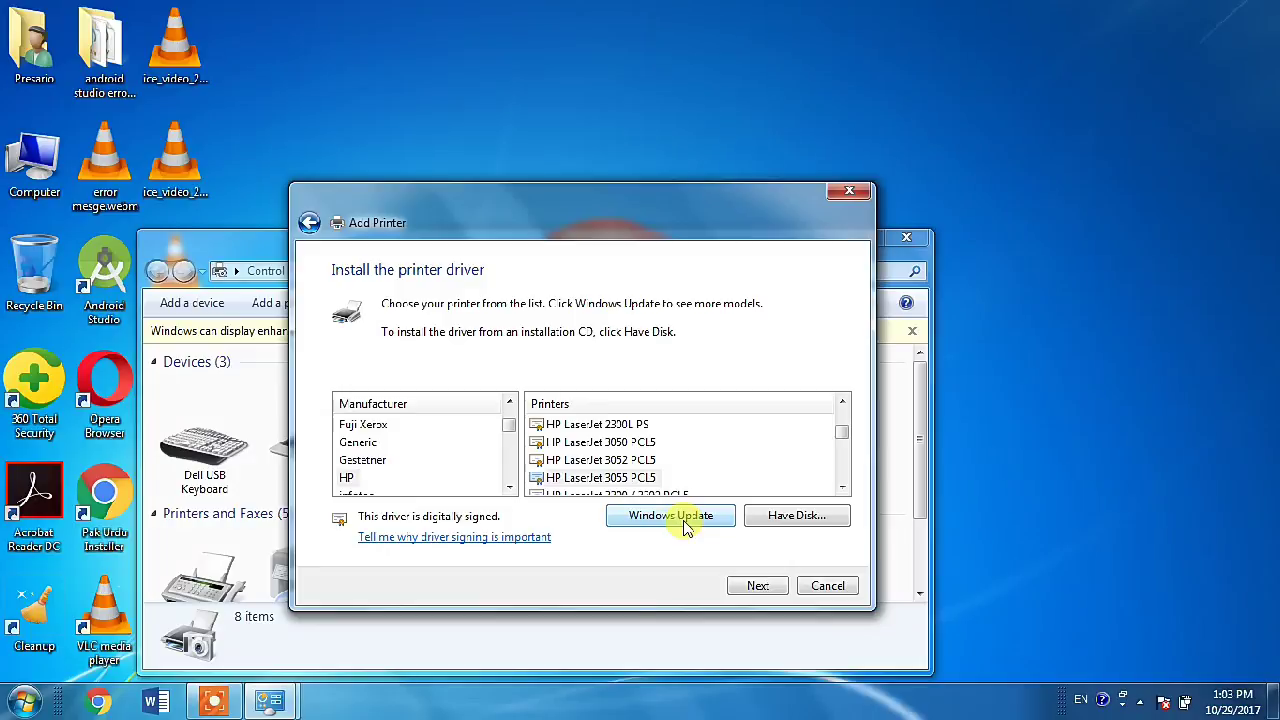
pyautogui.click(686, 524)
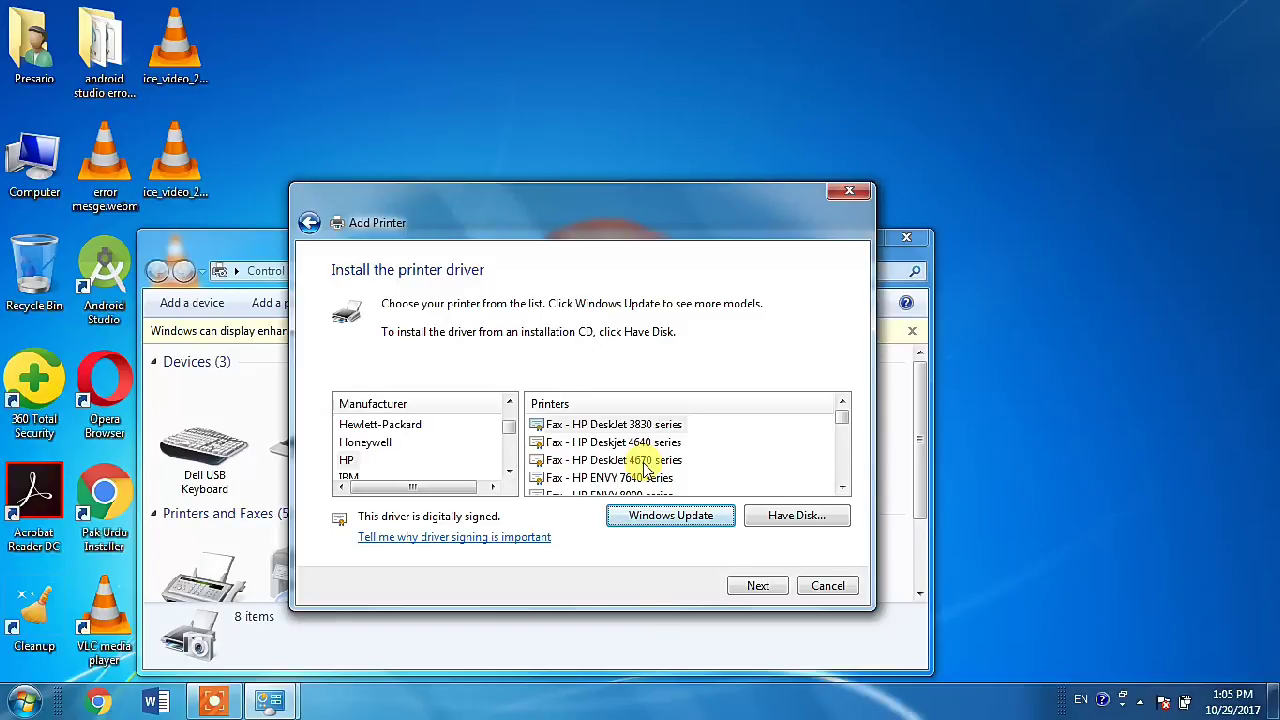
# Step: Select HP as the manufacturer and scroll down its list of printer models
pyautogui.click(355, 461)
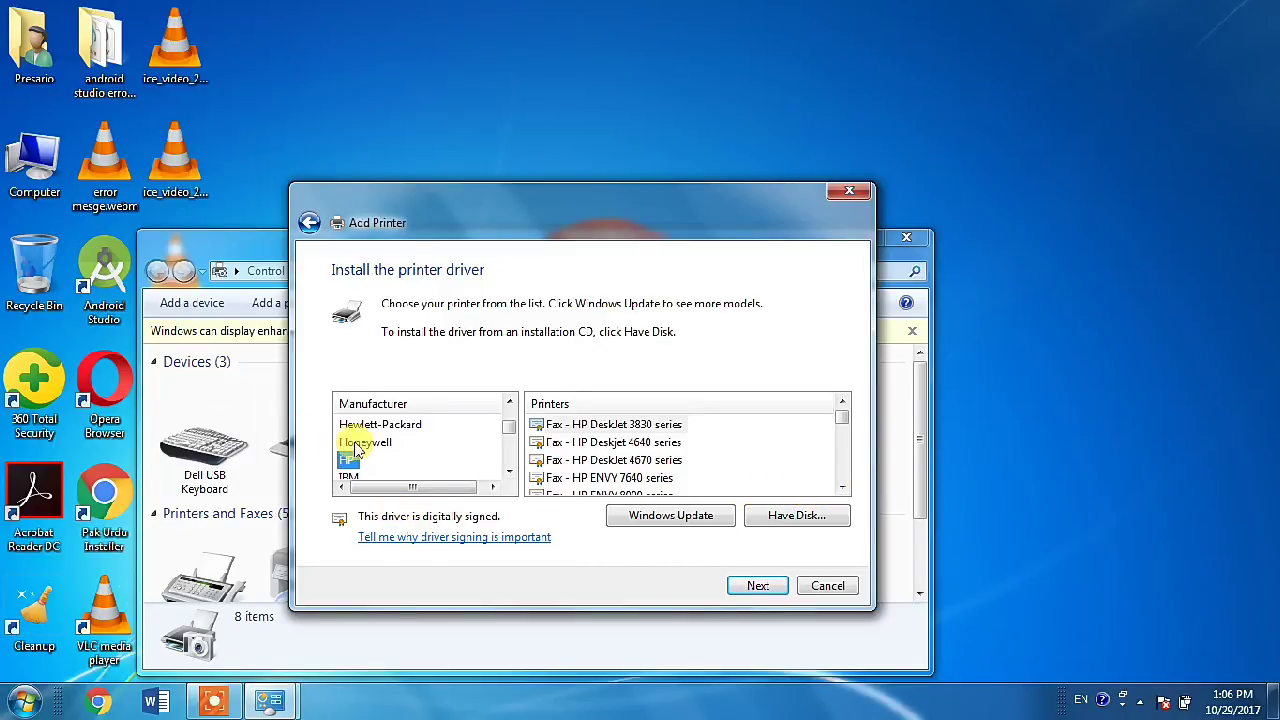
pyautogui.click(842, 487)
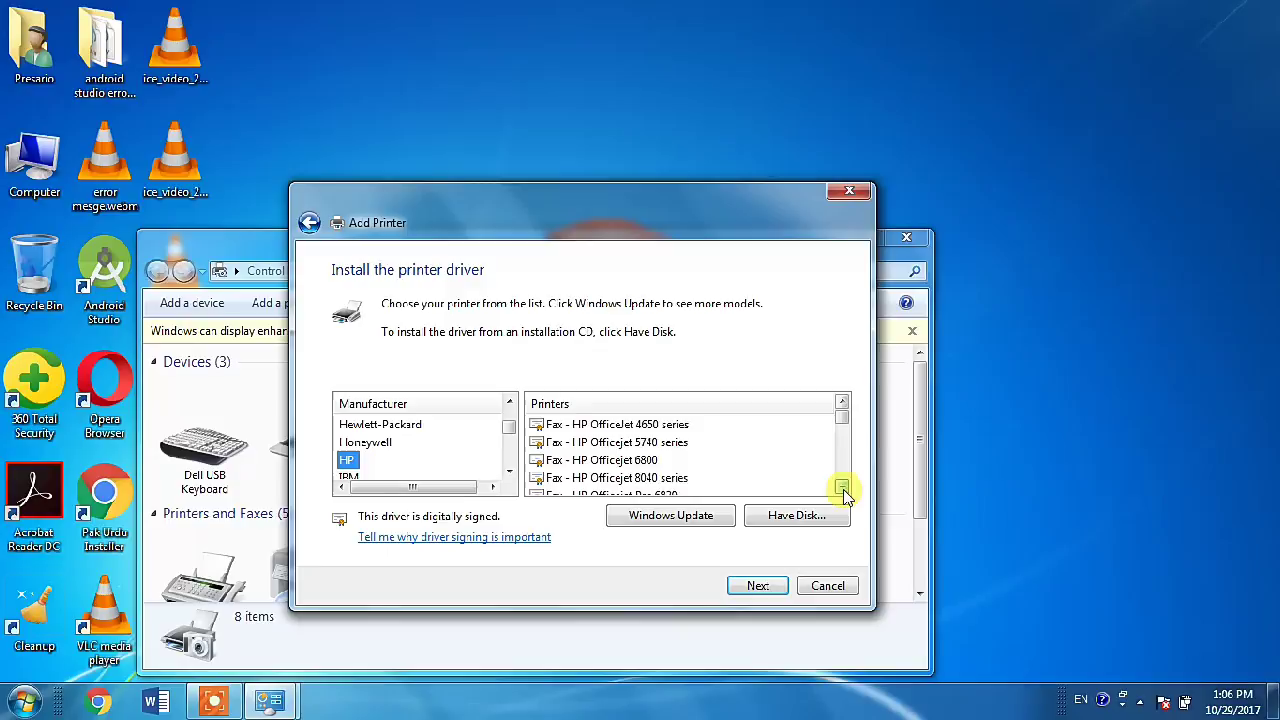
pyautogui.click(842, 487)
pyautogui.click(842, 487)
pyautogui.click(842, 487)
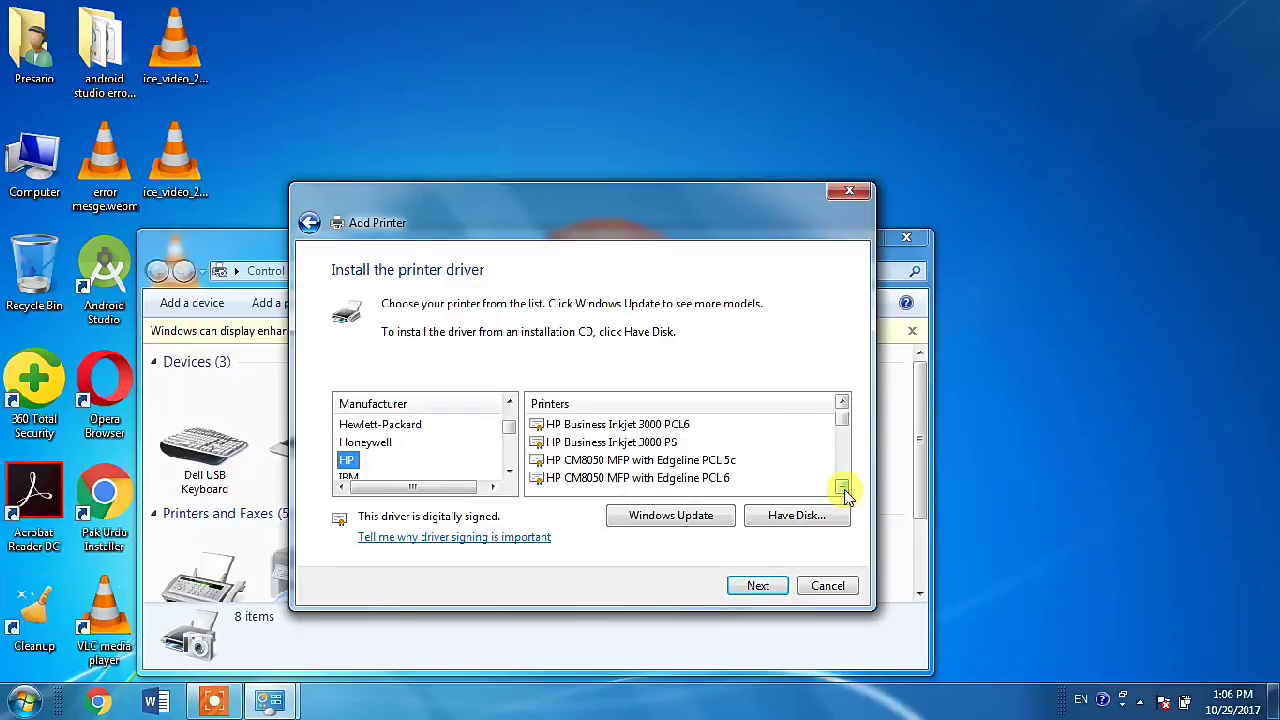
pyautogui.click(842, 487)
pyautogui.click(842, 487)
pyautogui.click(842, 487)
pyautogui.click(842, 487)
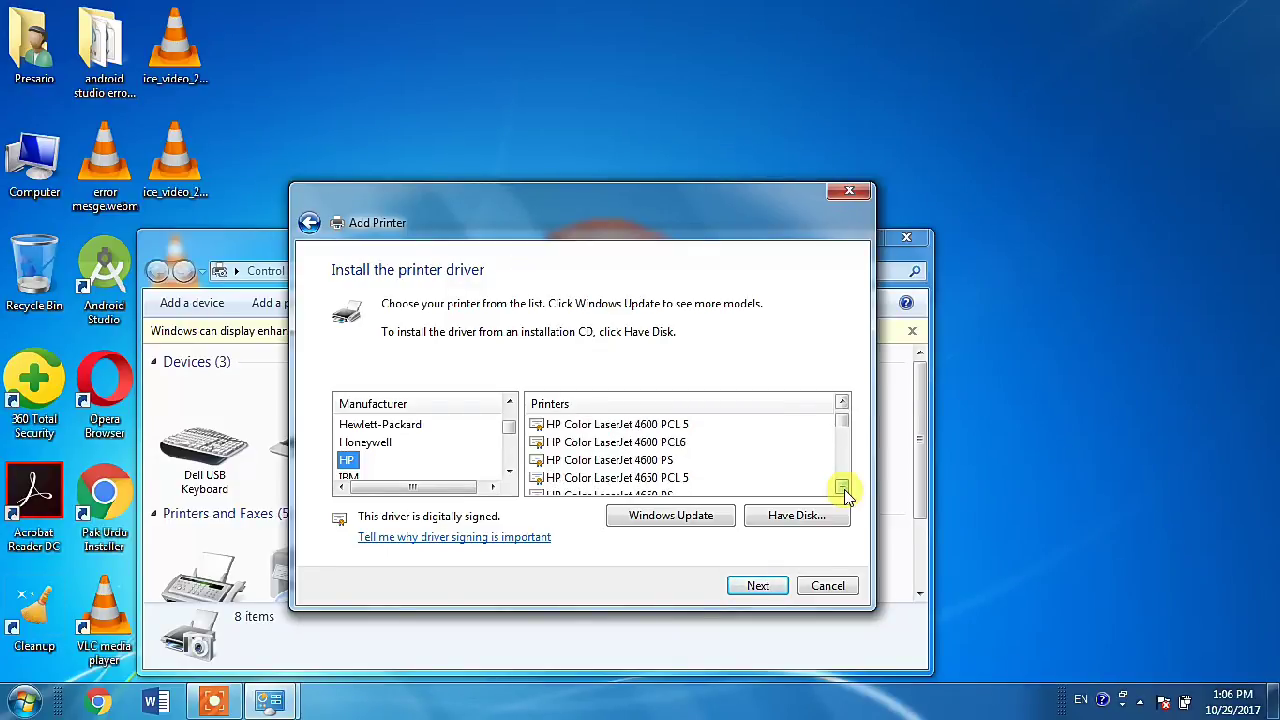
pyautogui.click(842, 487)
pyautogui.click(842, 487)
pyautogui.click(842, 487)
pyautogui.click(842, 487)
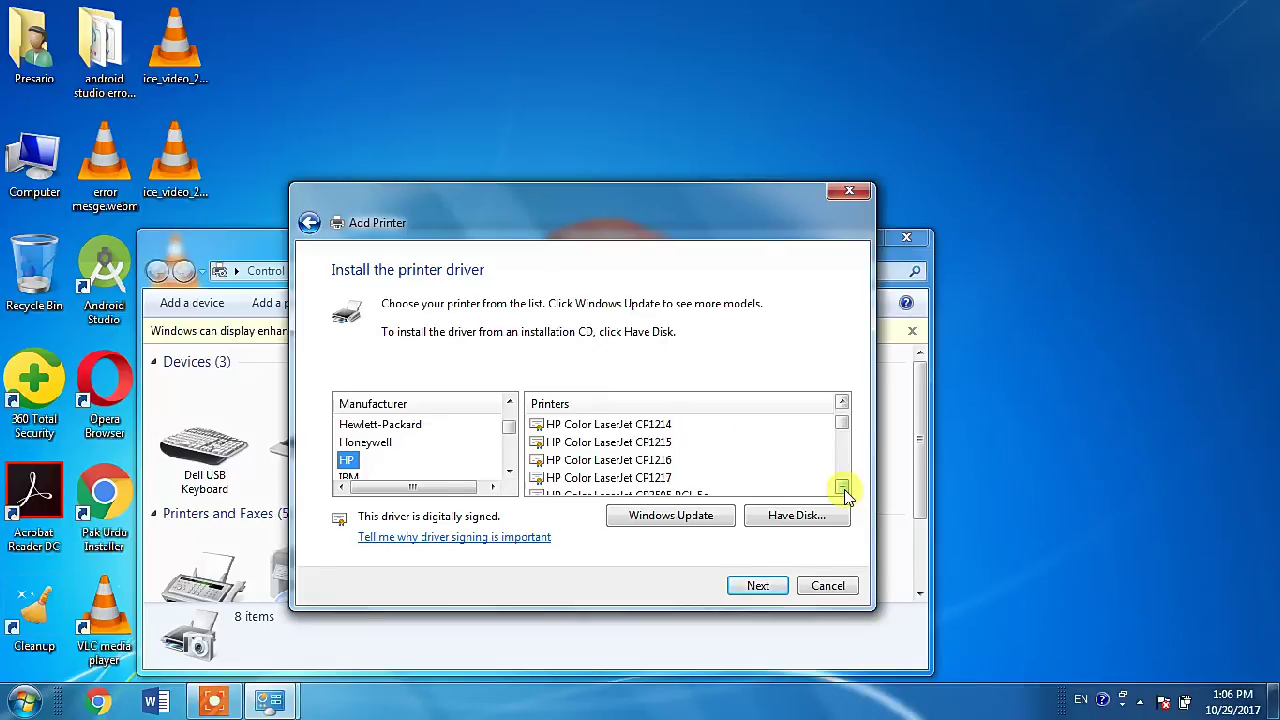
pyautogui.click(842, 487)
pyautogui.click(842, 487)
pyautogui.click(842, 487)
pyautogui.click(842, 487)
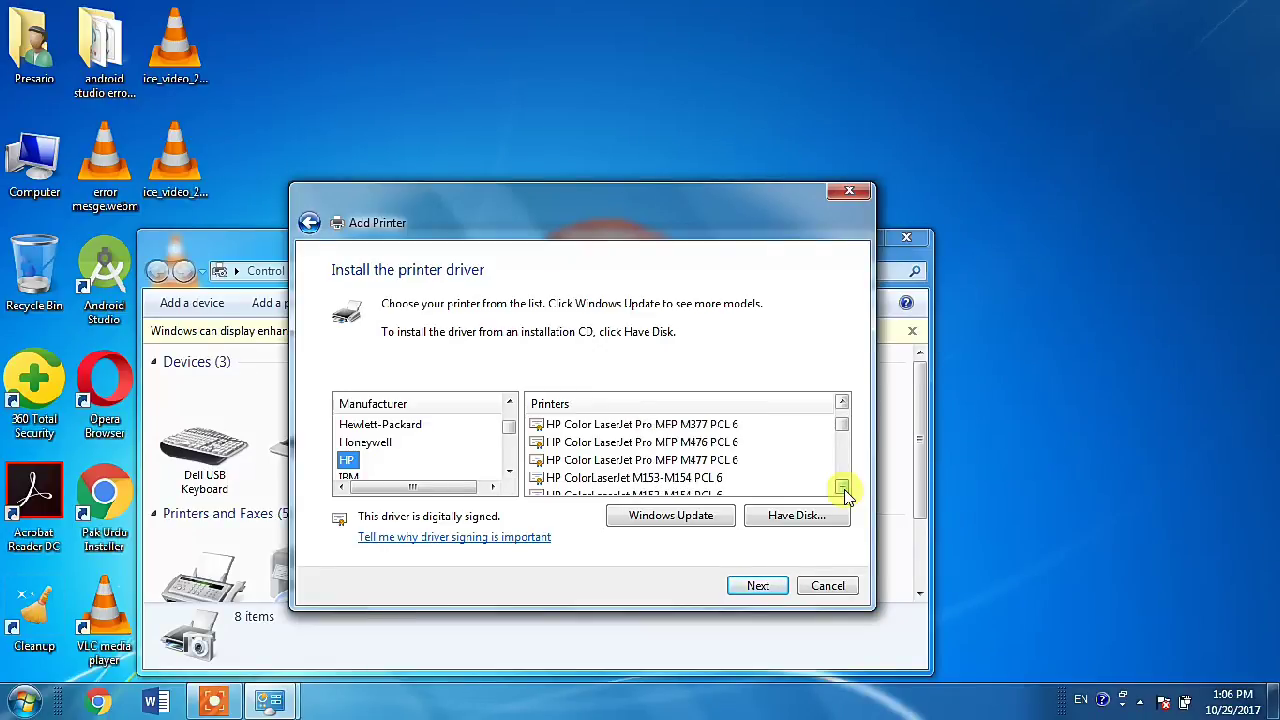
pyautogui.click(842, 487)
pyautogui.click(842, 487)
pyautogui.click(842, 487)
pyautogui.click(842, 487)
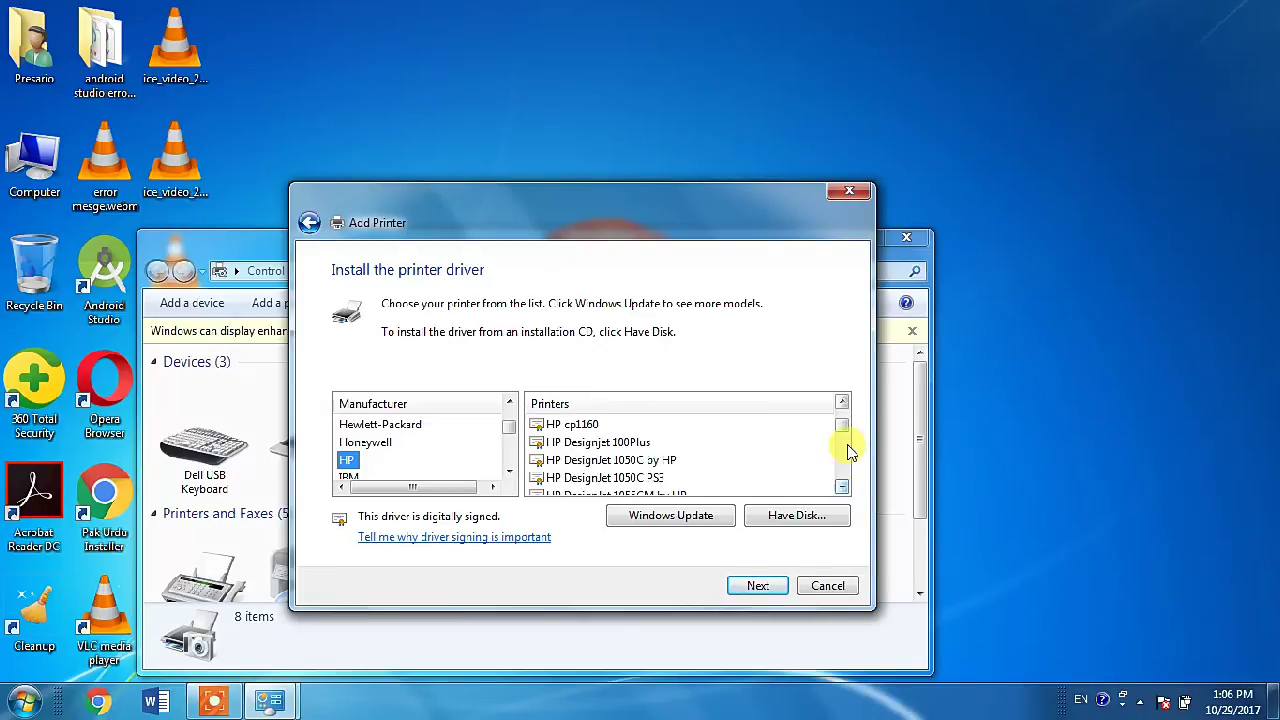
# Step: Scroll through the HP models until HP LaserJet 1100 (MS) is in view
pyautogui.click(842, 403)
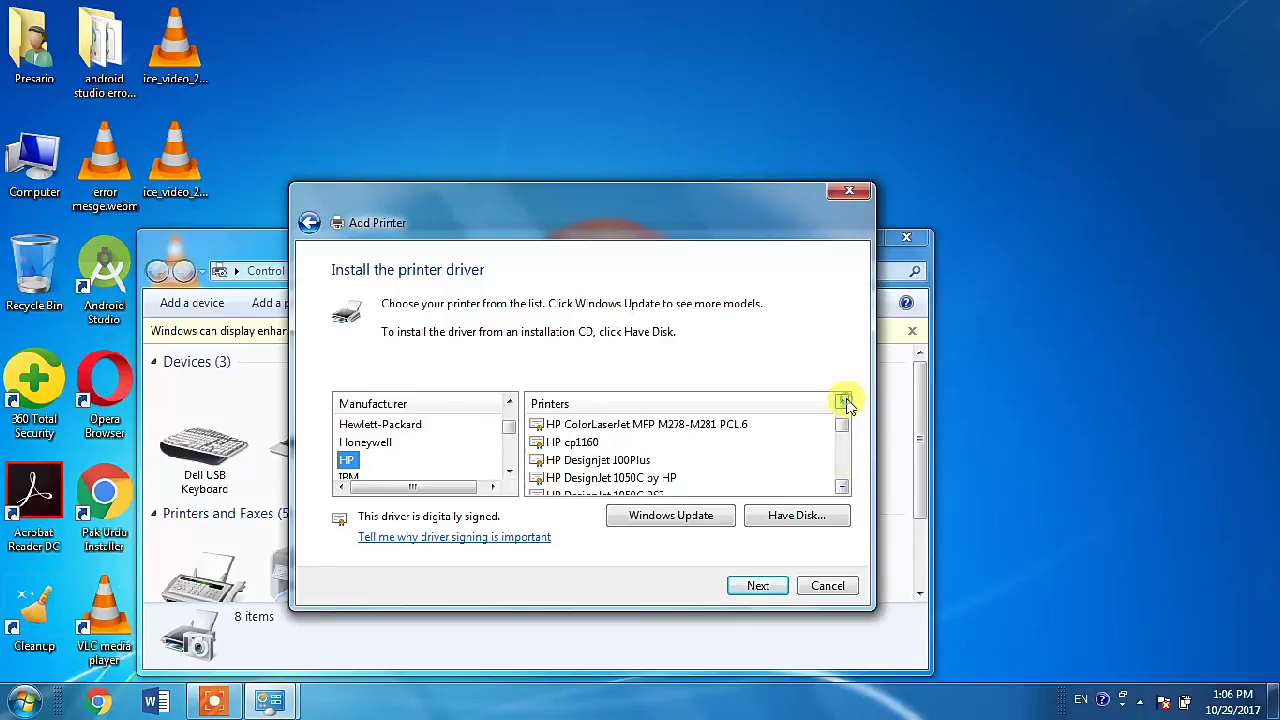
pyautogui.click(842, 403)
pyautogui.click(842, 403)
pyautogui.click(842, 403)
pyautogui.click(842, 403)
pyautogui.click(842, 403)
pyautogui.click(842, 403)
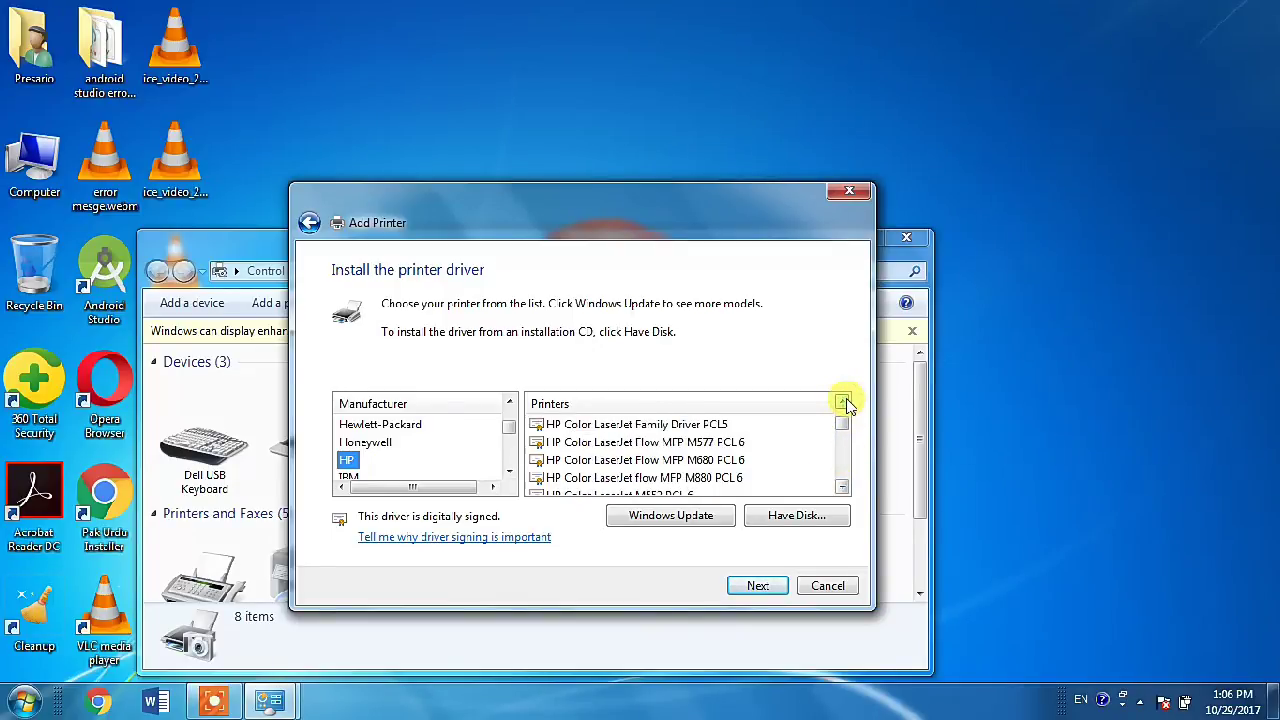
pyautogui.click(842, 487)
pyautogui.click(843, 487)
pyautogui.click(843, 487)
pyautogui.click(843, 487)
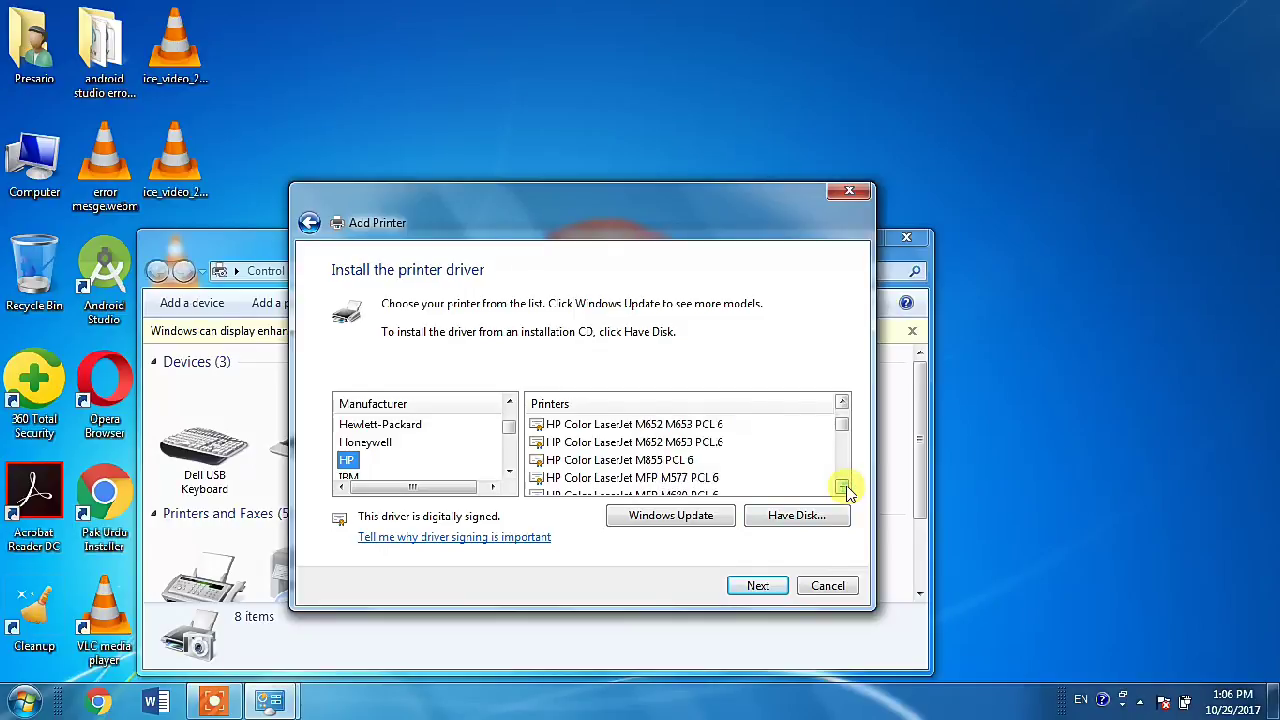
pyautogui.click(843, 487)
pyautogui.click(843, 487)
pyautogui.click(843, 487)
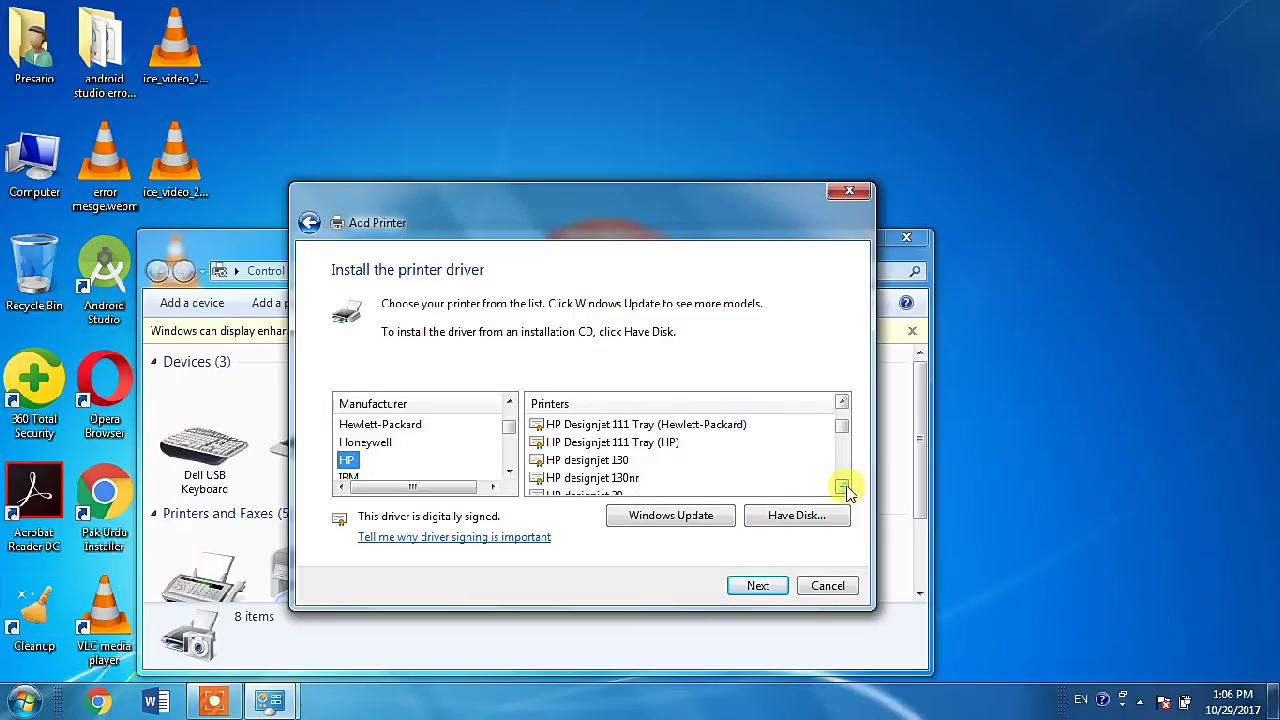
pyautogui.click(843, 487)
pyautogui.click(843, 487)
pyautogui.click(843, 487)
pyautogui.click(843, 487)
pyautogui.click(843, 487)
pyautogui.click(843, 487)
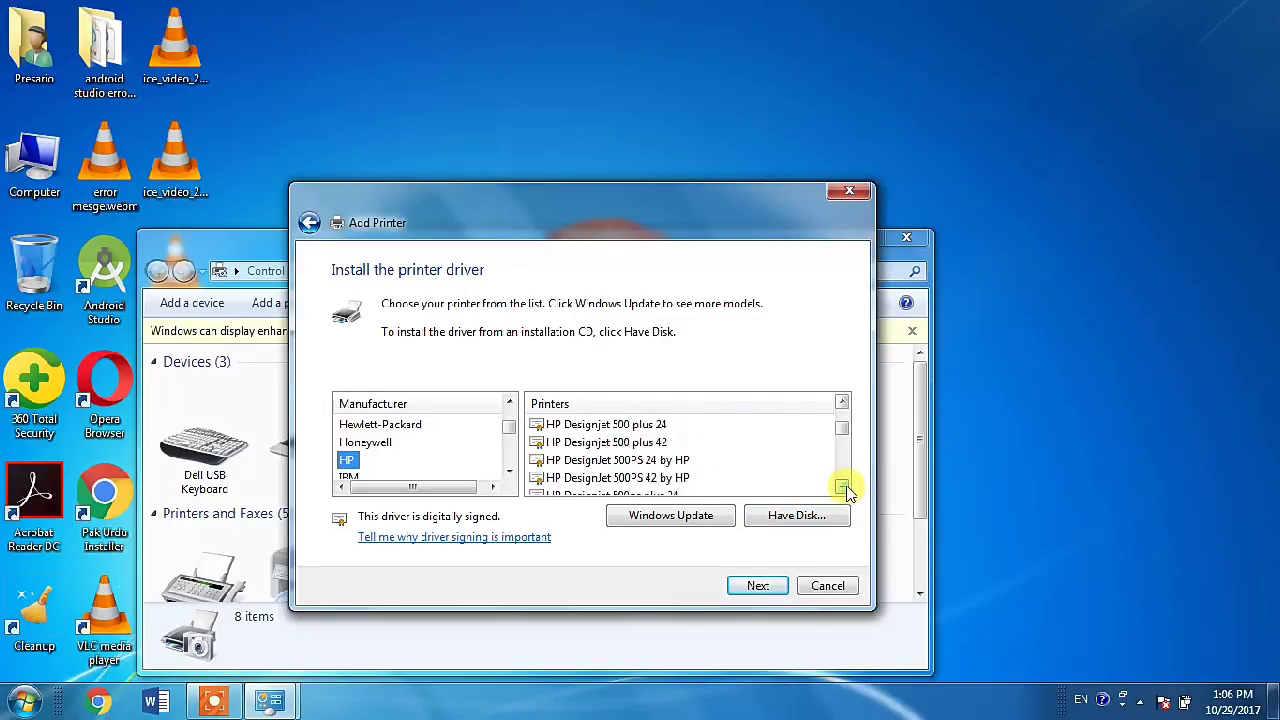
pyautogui.click(843, 487)
pyautogui.click(843, 487)
pyautogui.click(843, 487)
pyautogui.click(843, 487)
pyautogui.click(843, 487)
pyautogui.click(843, 487)
pyautogui.click(843, 487)
pyautogui.click(843, 487)
pyautogui.click(843, 487)
pyautogui.click(843, 487)
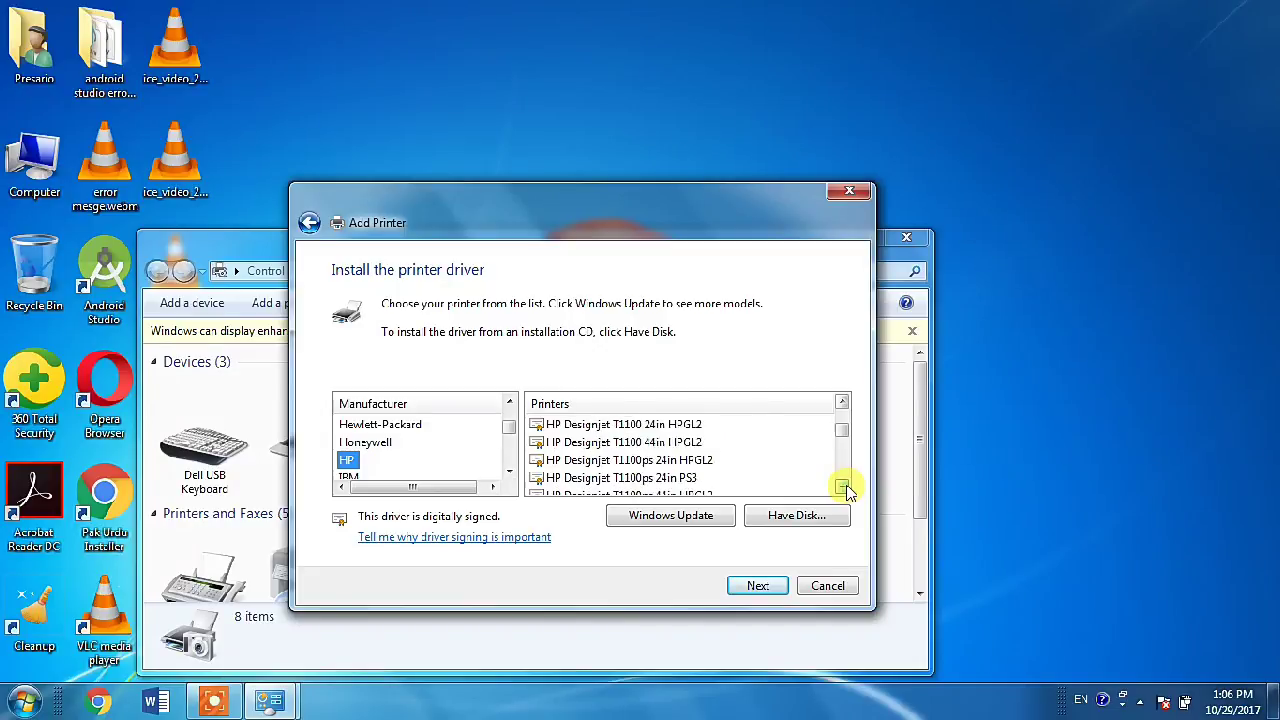
pyautogui.click(843, 487)
pyautogui.click(843, 487)
pyautogui.click(843, 487)
pyautogui.click(843, 487)
pyautogui.click(843, 487)
pyautogui.click(843, 487)
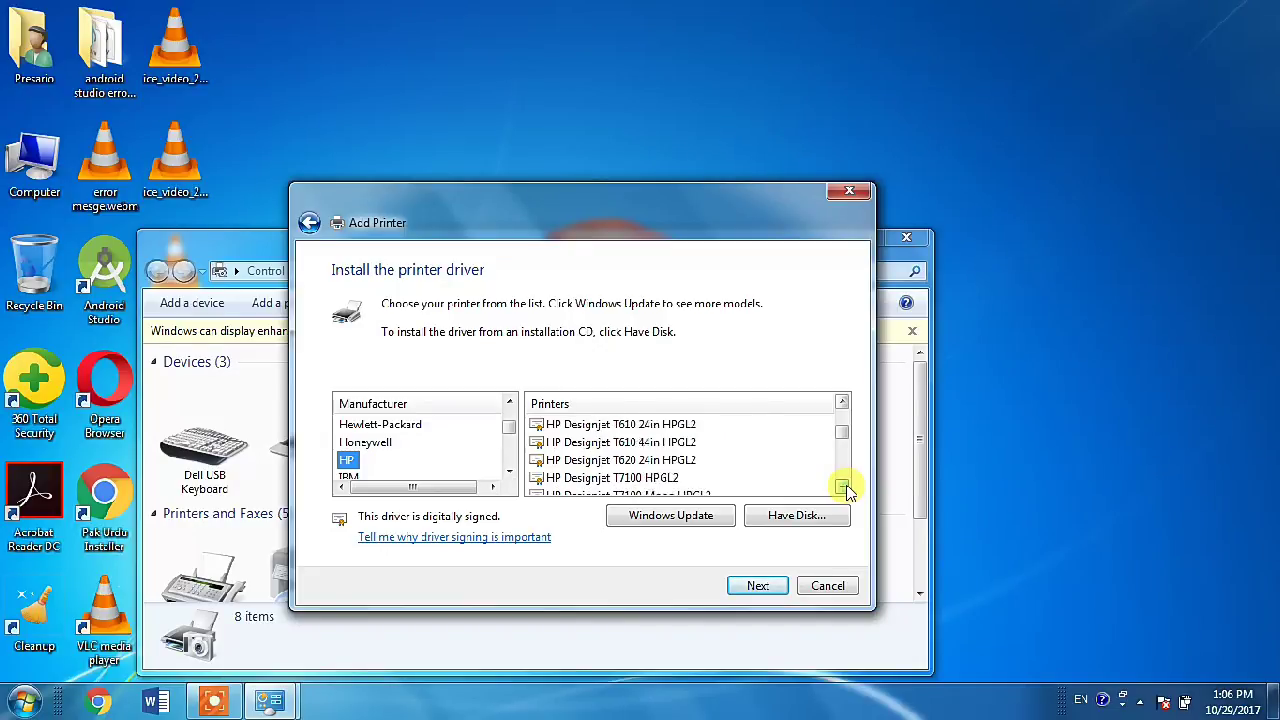
pyautogui.click(843, 487)
pyautogui.click(843, 487)
pyautogui.click(843, 487)
pyautogui.click(843, 487)
pyautogui.click(843, 487)
pyautogui.click(843, 487)
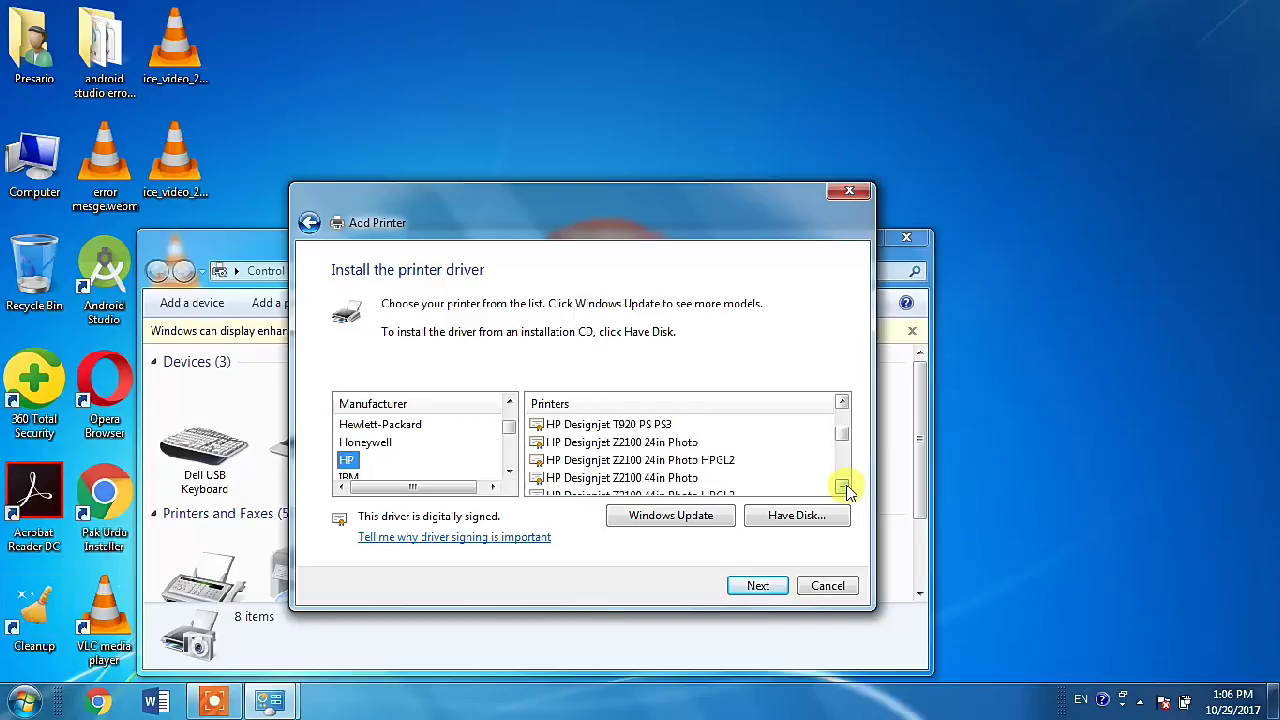
pyautogui.click(843, 487)
pyautogui.click(843, 487)
pyautogui.click(843, 487)
pyautogui.click(843, 487)
pyautogui.click(843, 487)
pyautogui.click(843, 487)
pyautogui.click(843, 487)
pyautogui.click(843, 487)
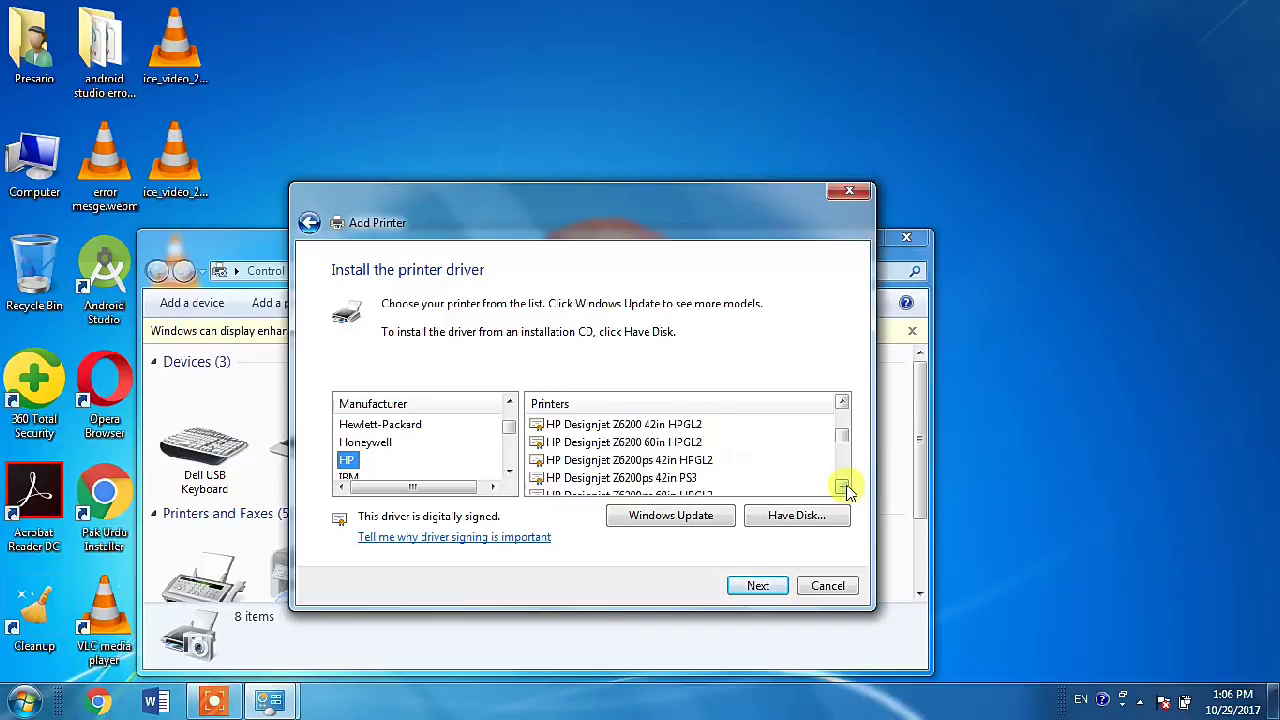
pyautogui.click(843, 487)
pyautogui.click(843, 487)
pyautogui.click(843, 487)
pyautogui.click(843, 487)
pyautogui.click(843, 487)
pyautogui.click(843, 487)
pyautogui.click(843, 487)
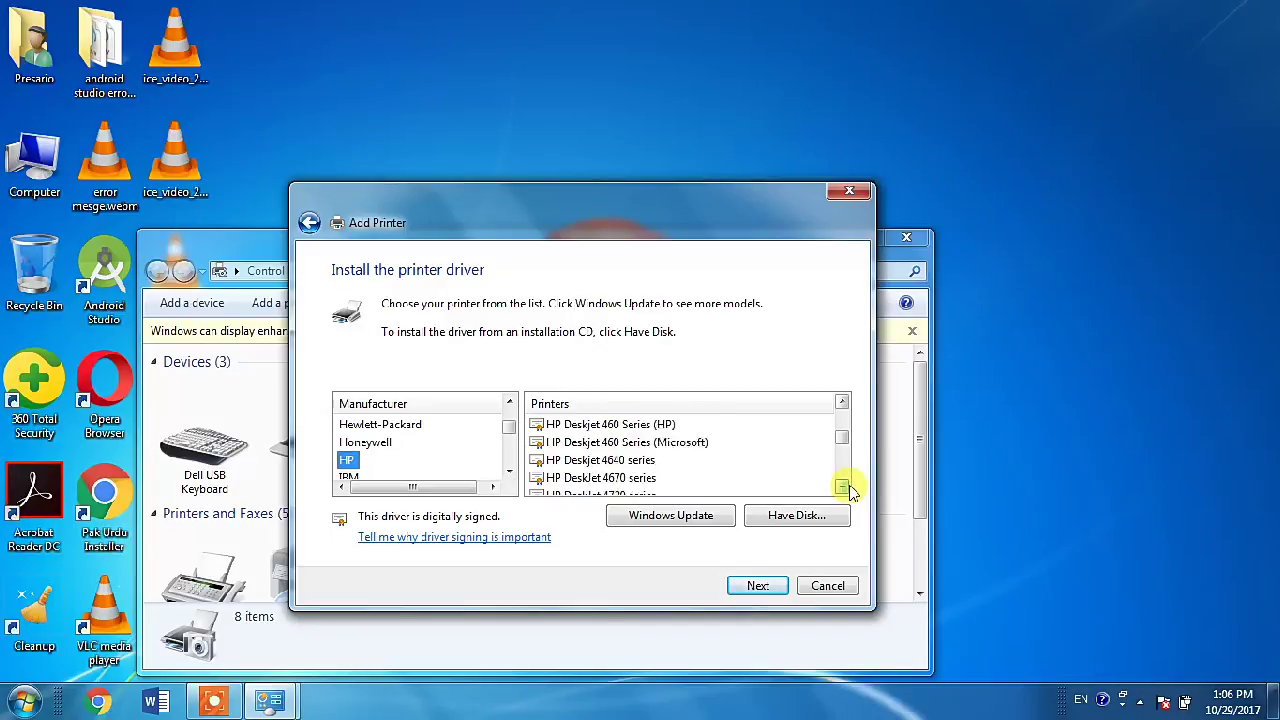
pyautogui.click(843, 487)
pyautogui.click(843, 487)
pyautogui.click(843, 487)
pyautogui.click(843, 487)
pyautogui.click(843, 487)
pyautogui.click(843, 487)
pyautogui.click(843, 487)
pyautogui.click(843, 487)
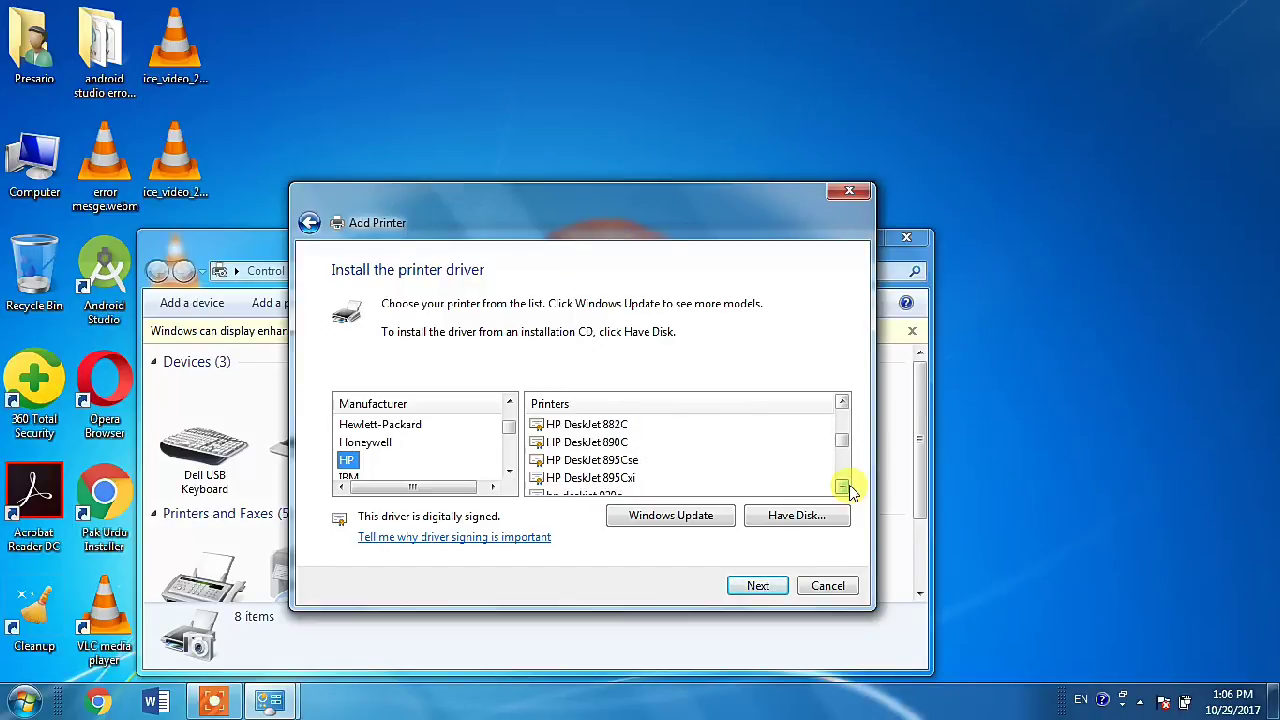
pyautogui.click(843, 487)
pyautogui.click(843, 487)
pyautogui.click(843, 487)
pyautogui.click(843, 487)
pyautogui.click(843, 487)
pyautogui.click(843, 487)
pyautogui.click(843, 487)
pyautogui.click(843, 487)
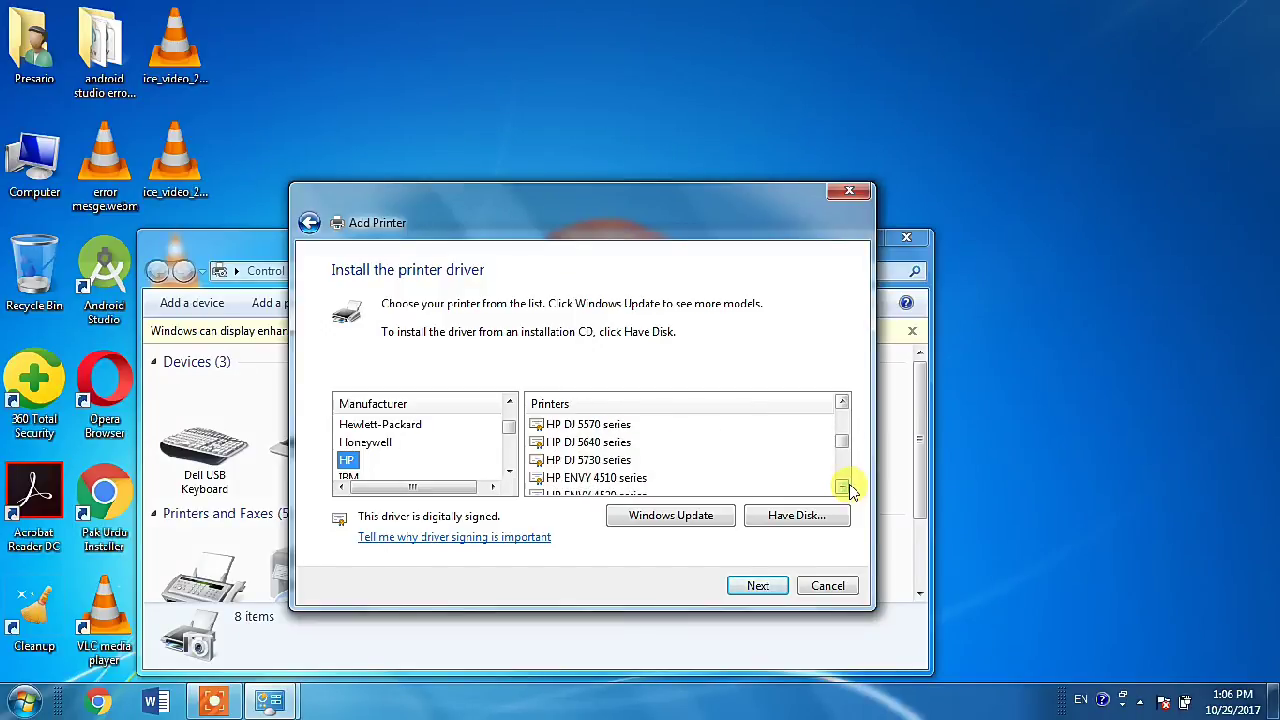
pyautogui.click(843, 487)
pyautogui.click(843, 487)
pyautogui.click(843, 487)
pyautogui.click(843, 487)
pyautogui.click(843, 487)
pyautogui.click(843, 487)
pyautogui.click(843, 487)
pyautogui.click(843, 487)
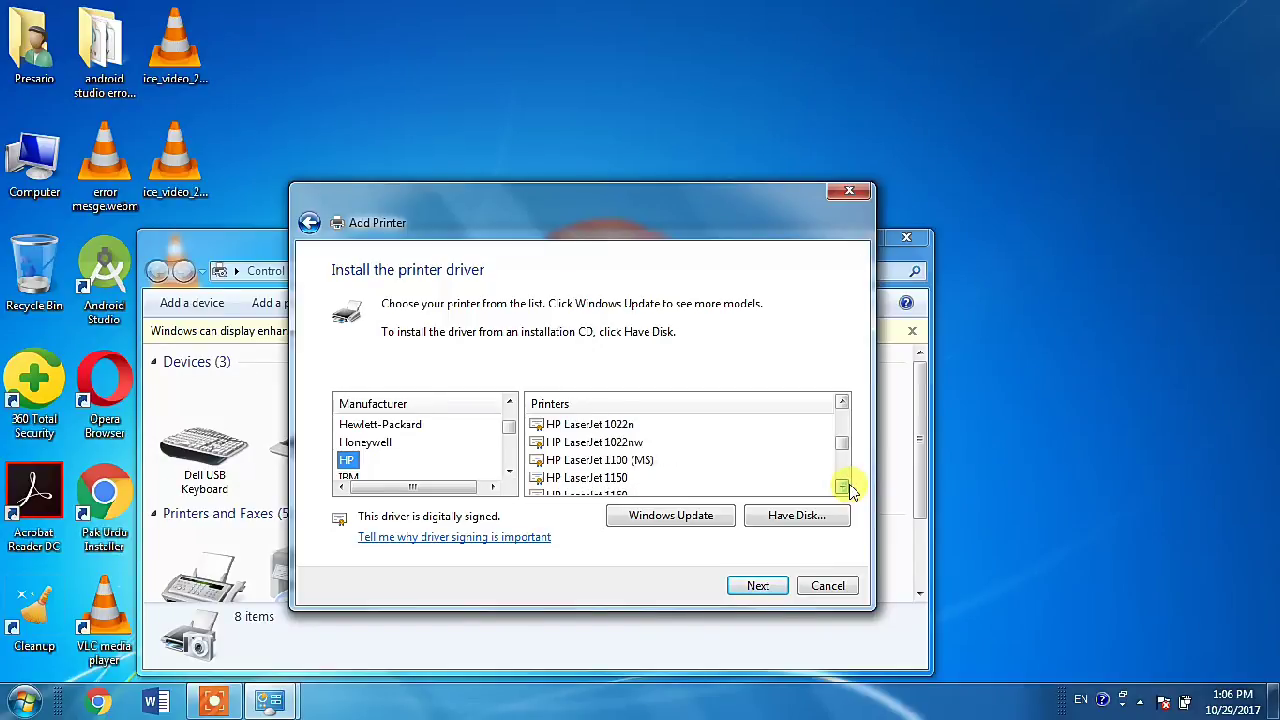
pyautogui.click(843, 487)
pyautogui.click(843, 487)
pyautogui.click(843, 405)
pyautogui.click(843, 405)
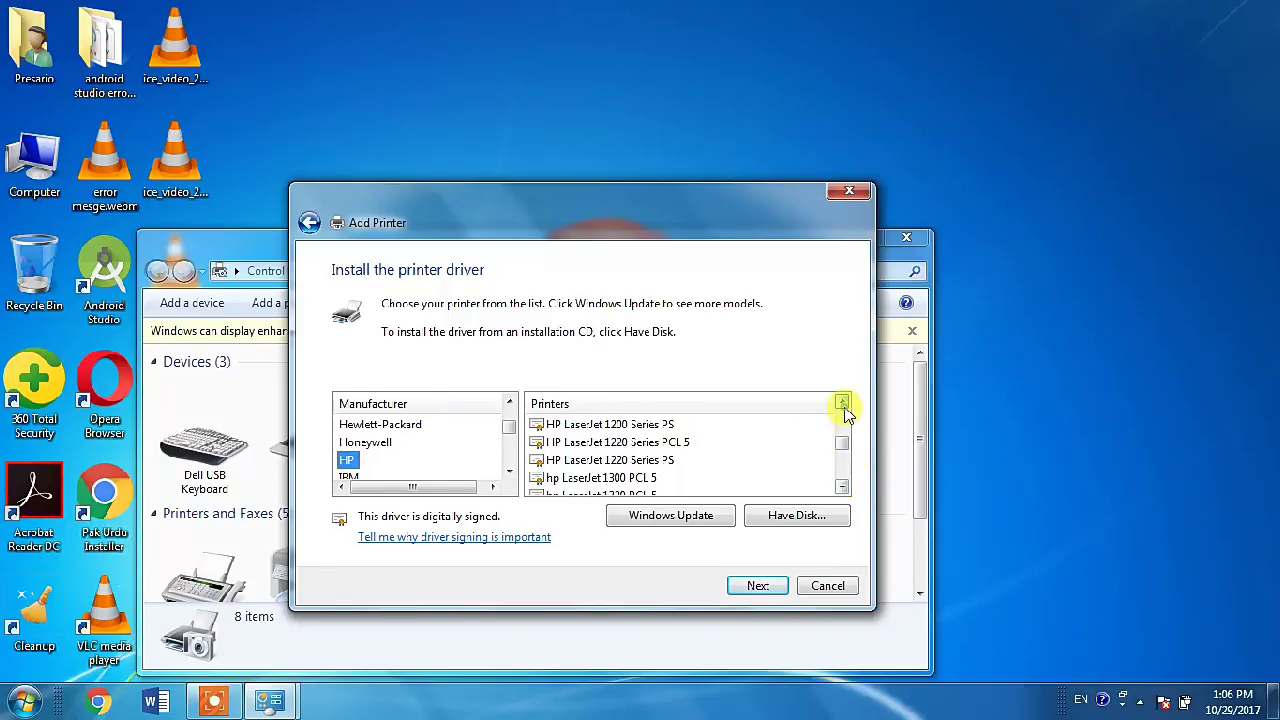
pyautogui.click(843, 405)
pyautogui.click(843, 405)
pyautogui.click(843, 405)
pyautogui.click(843, 405)
pyautogui.click(843, 405)
pyautogui.click(843, 405)
pyautogui.click(843, 405)
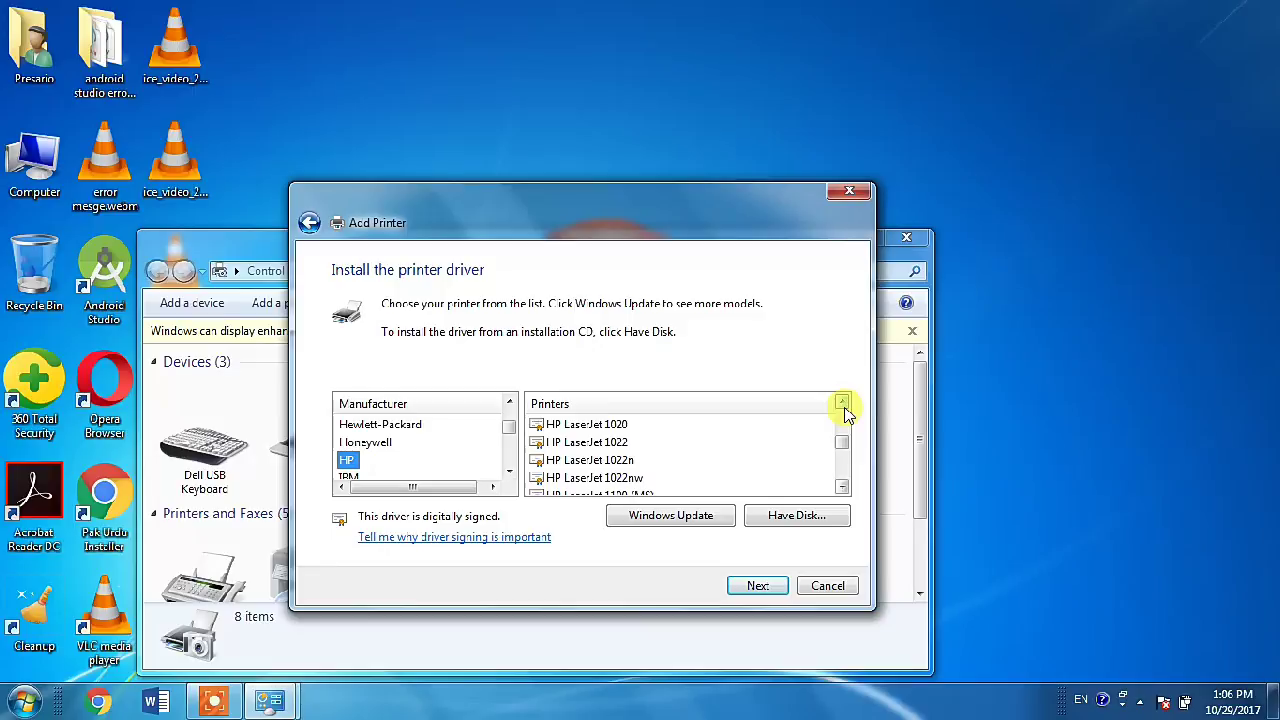
pyautogui.click(843, 487)
pyautogui.click(843, 487)
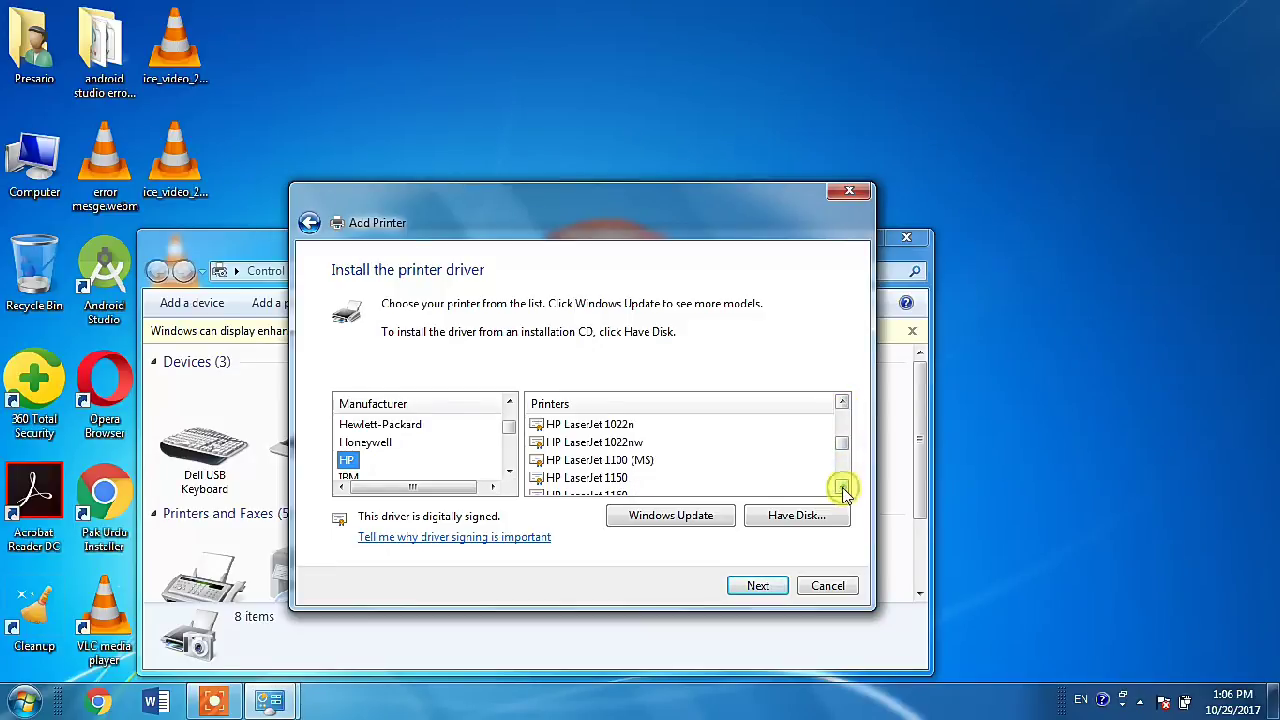
# Step: Pick the HP LaserJet 1100 (MS) driver and keep that suggested name for the printer
pyautogui.click(575, 463)
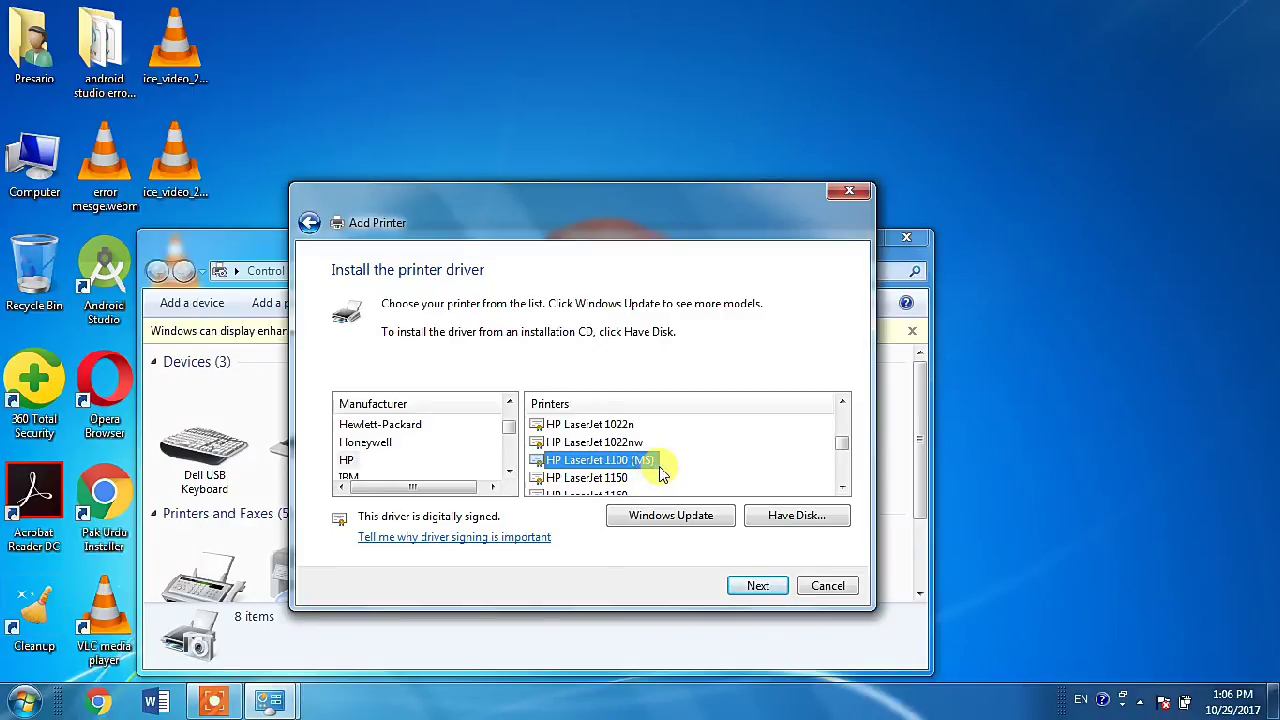
pyautogui.click(774, 589)
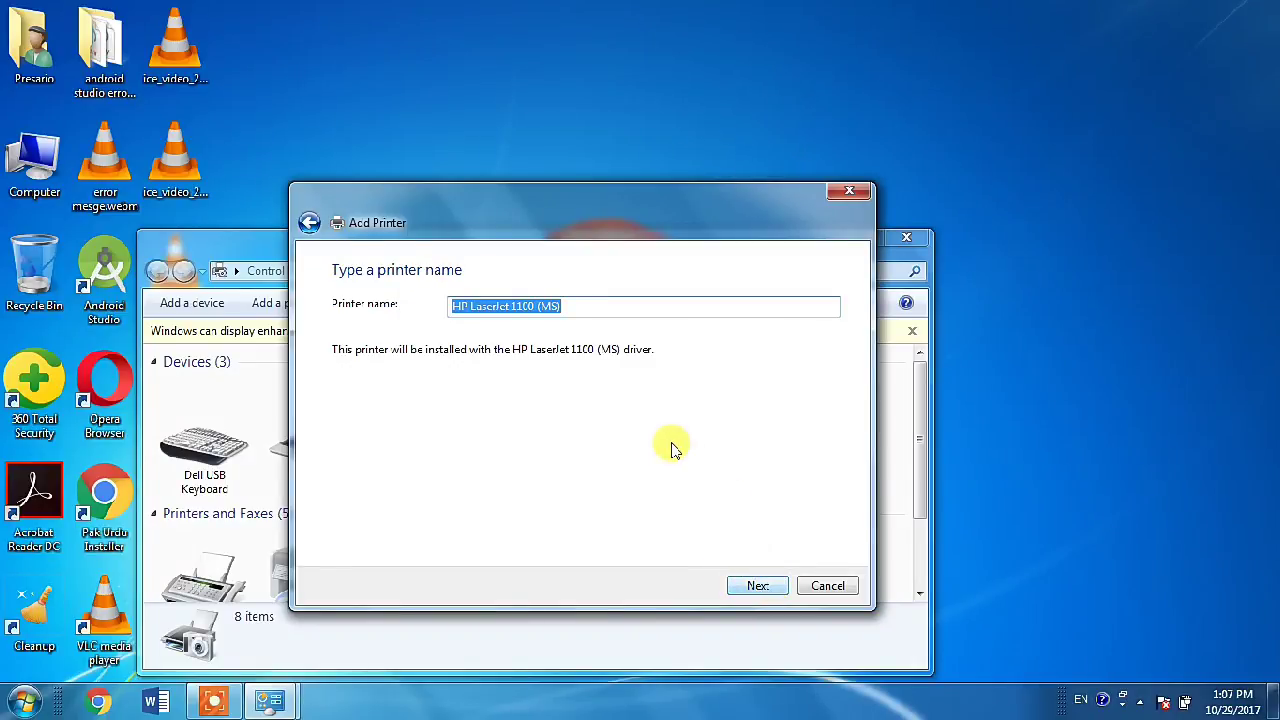
pyautogui.click(609, 312)
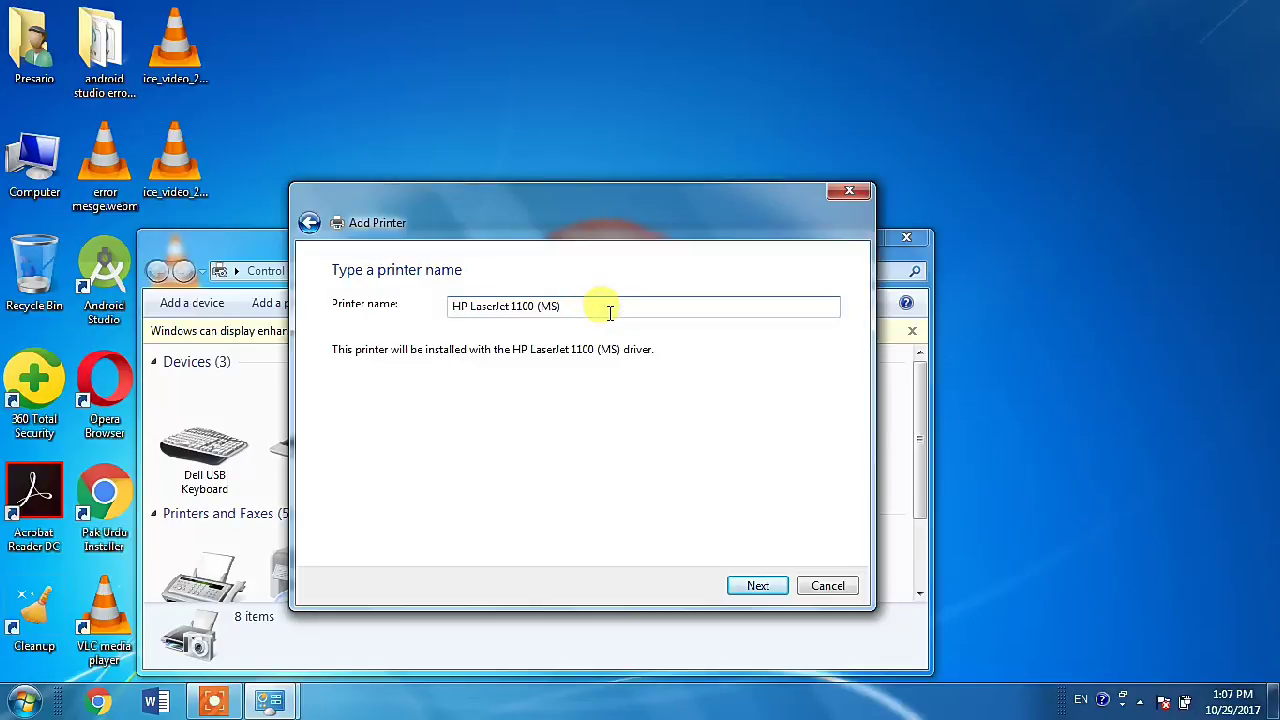